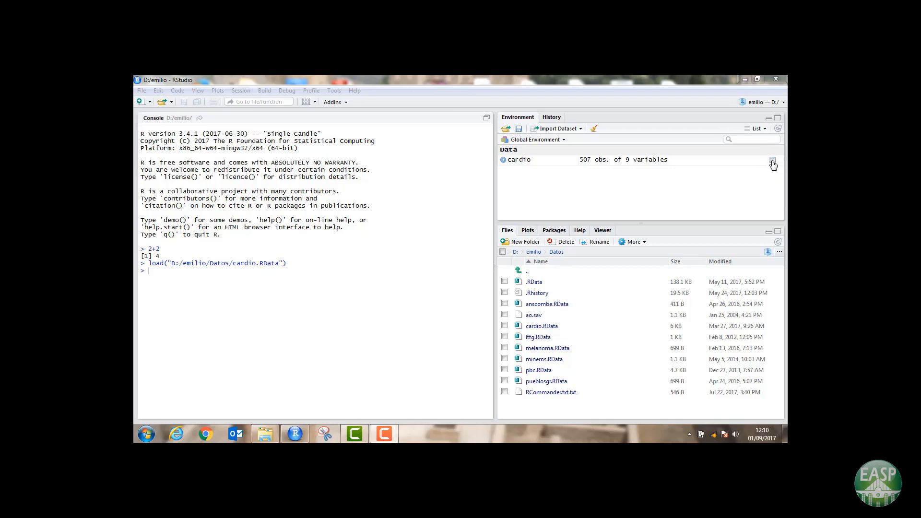
# - Open the cardio data frame in the data viewer, and assign log(19) to the variable a in the console
pyautogui.click(772, 161)
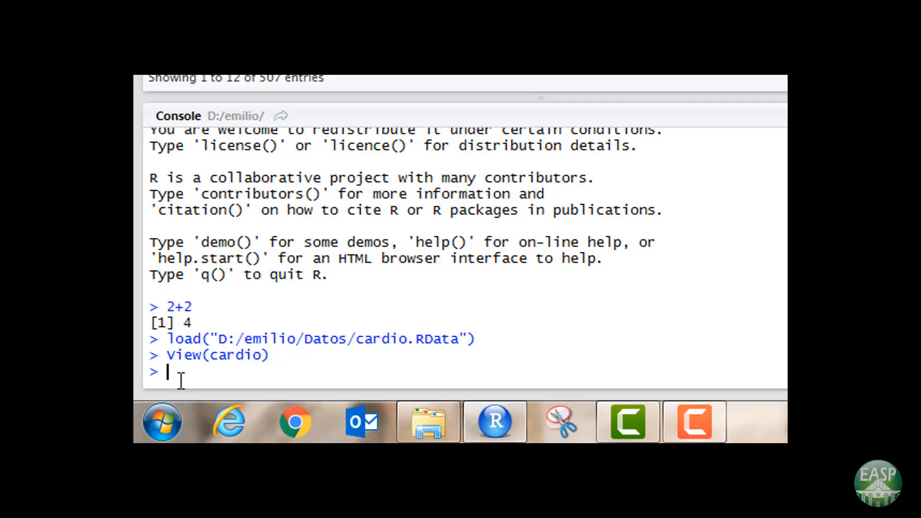
pyautogui.write('a<-log(º')
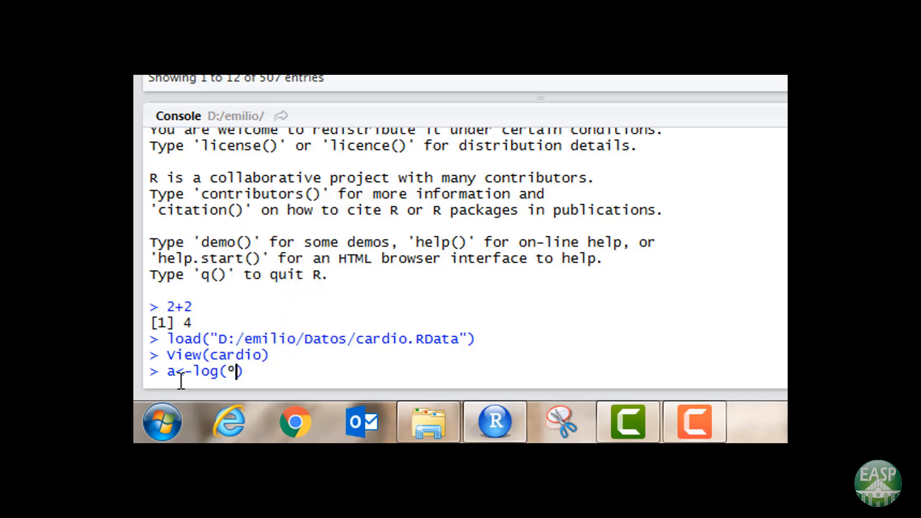
pyautogui.press('BackSpace')
pyautogui.write('19')
pyautogui.press('Return')
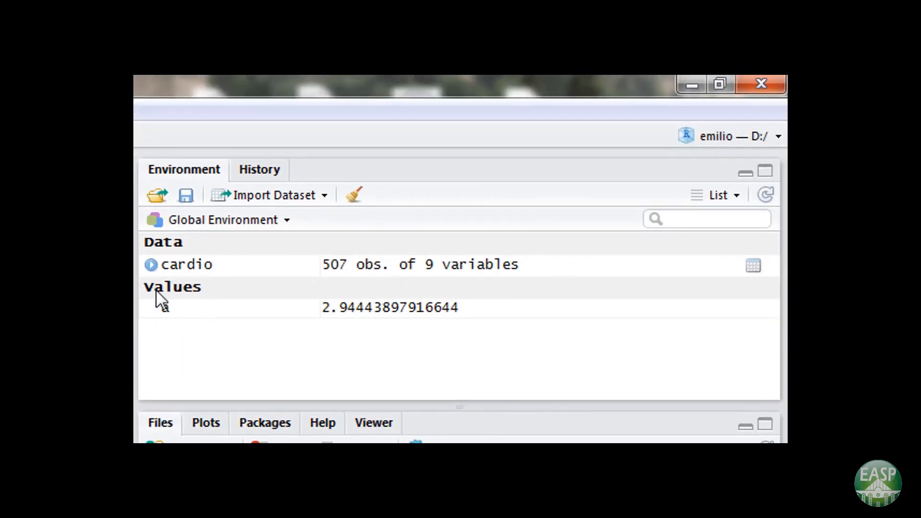
# - Inspect the variable a in the environment, and look at the command history and the plots area
pyautogui.moveTo(165, 314)
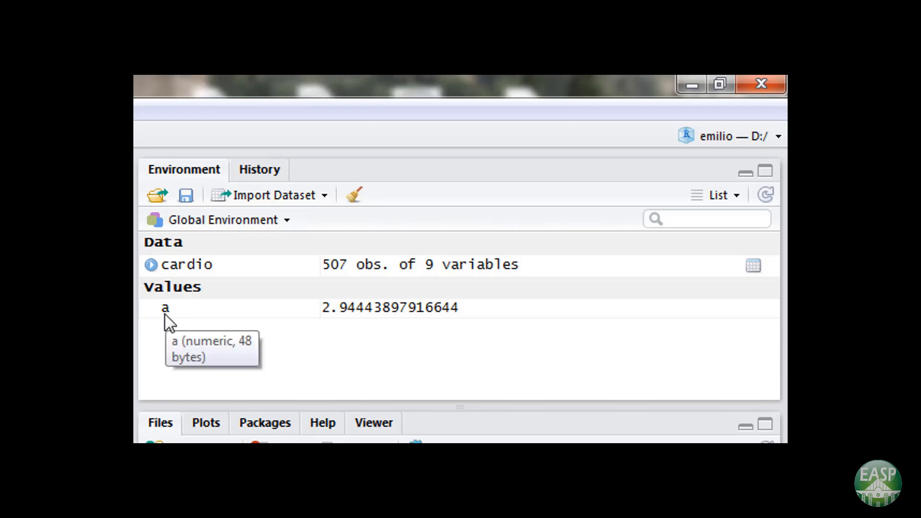
pyautogui.moveTo(423, 312)
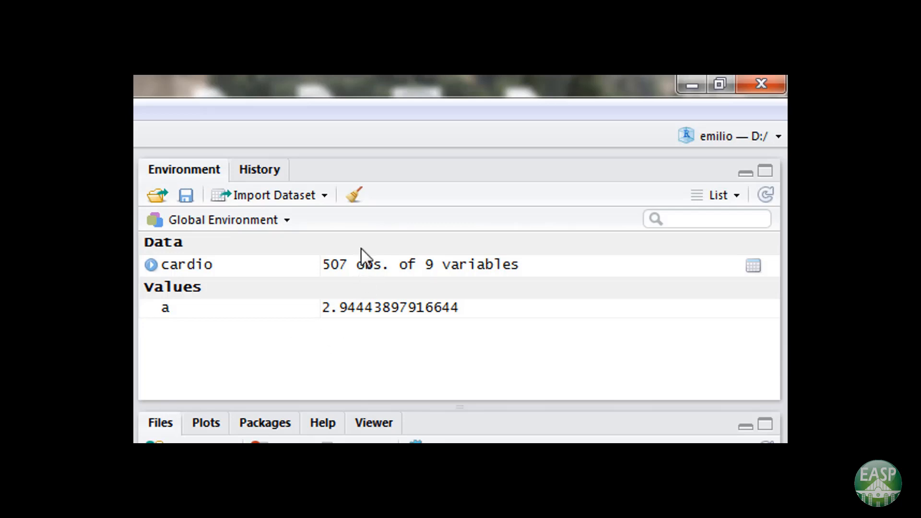
pyautogui.click(260, 178)
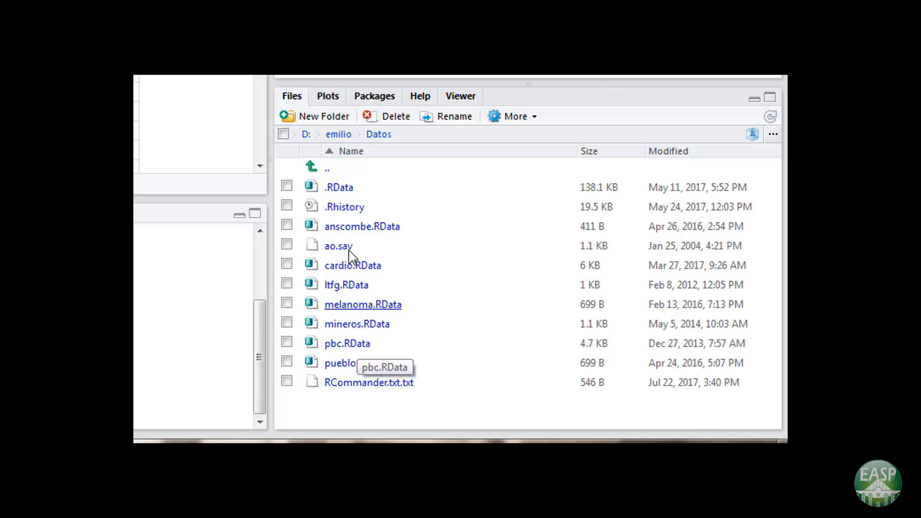
pyautogui.click(329, 98)
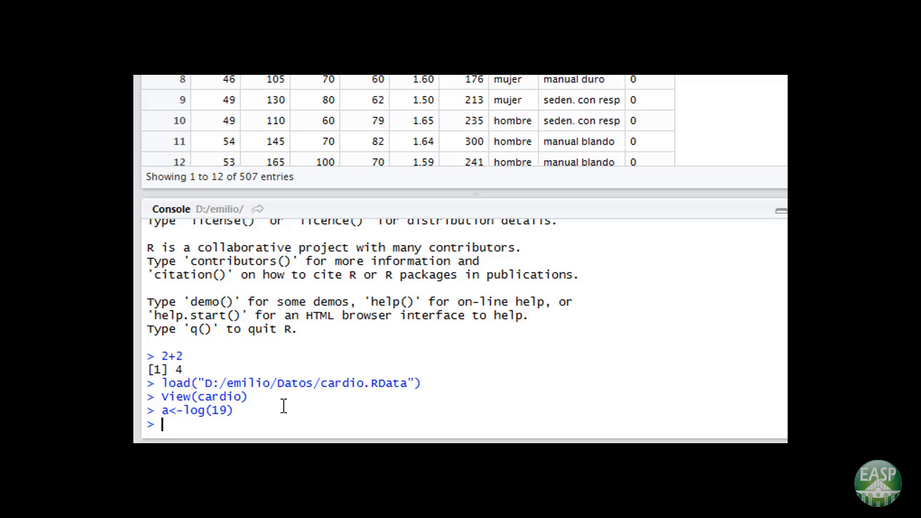
# - Run plot(cardio$sexo) in the console, and view the resulting chart enlarged in a separate window before closing it
pyautogui.write('plot')
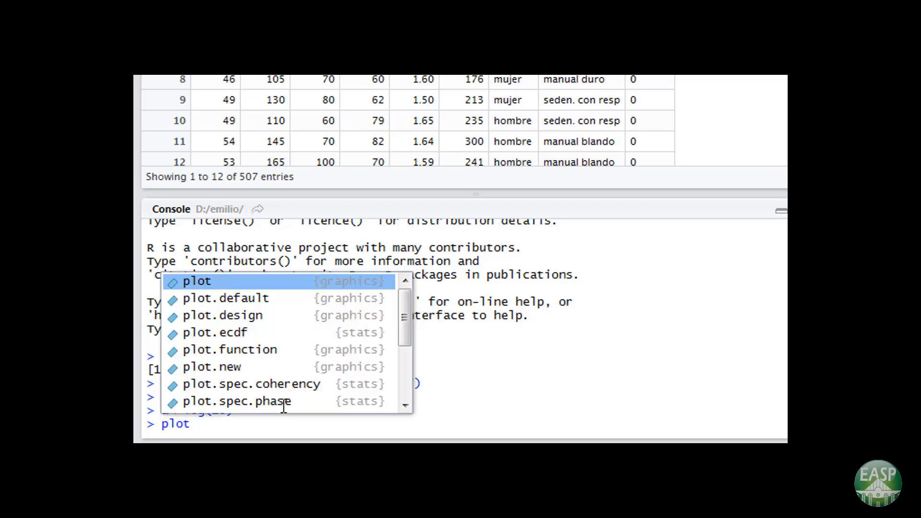
pyautogui.press('Return')
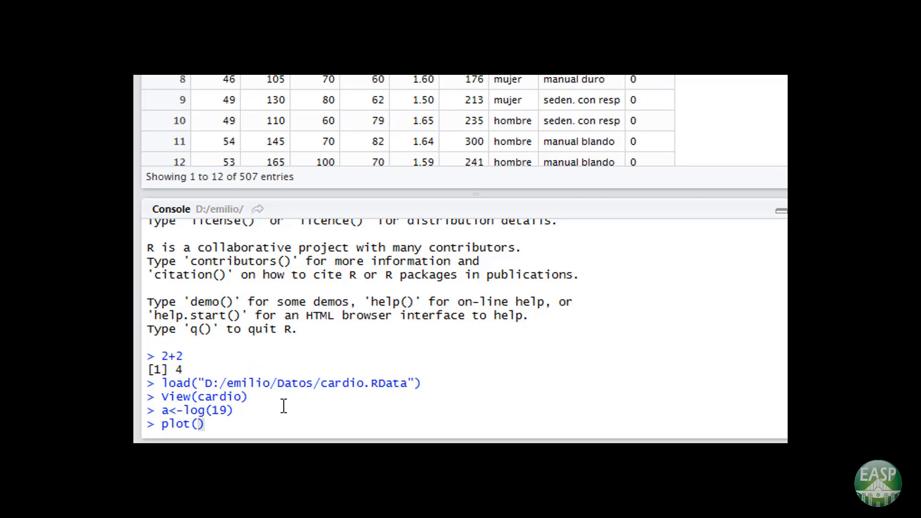
pyautogui.write('cardio$')
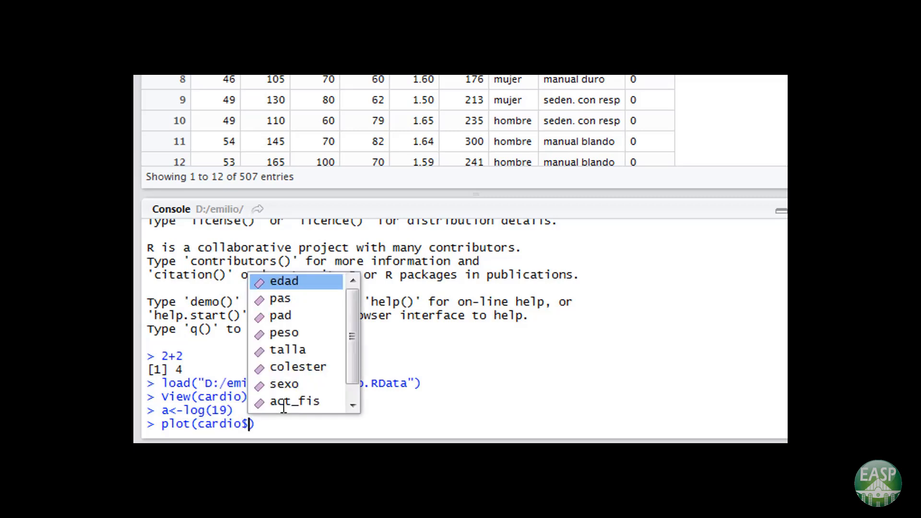
pyautogui.write('sexo)')
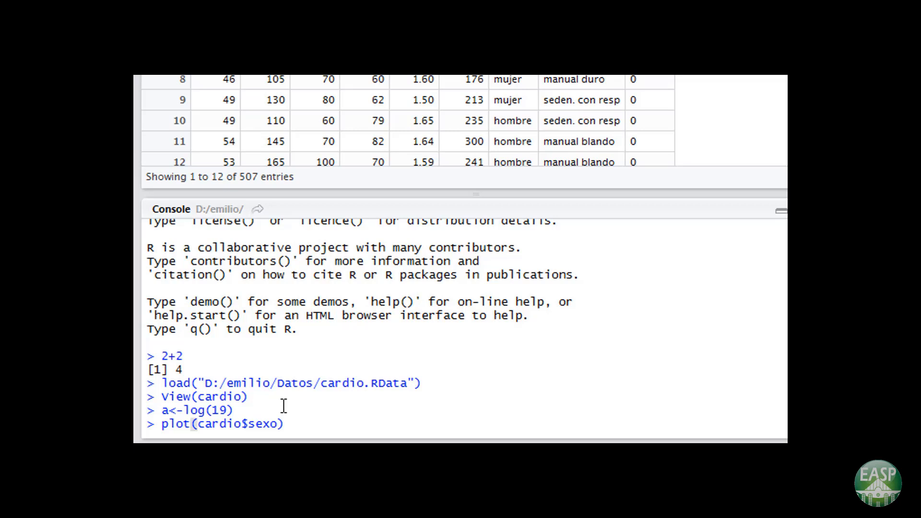
pyautogui.press('Return')
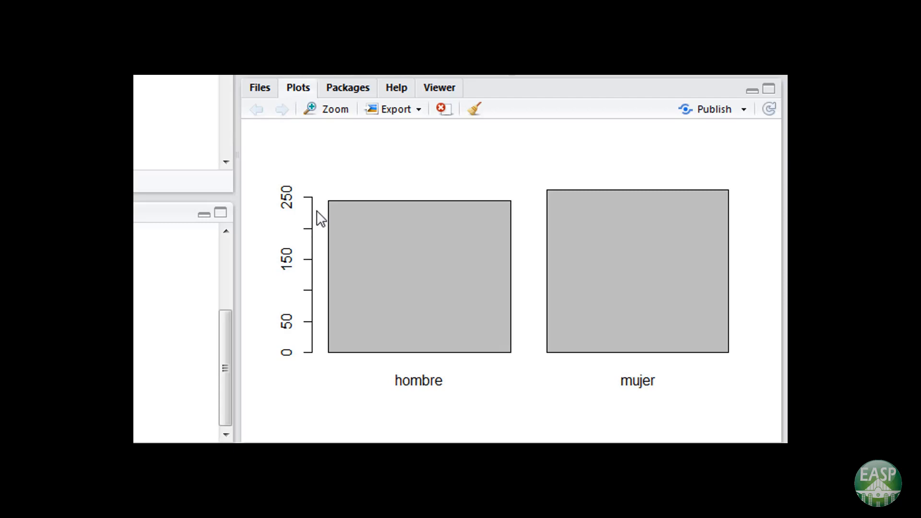
pyautogui.click(336, 111)
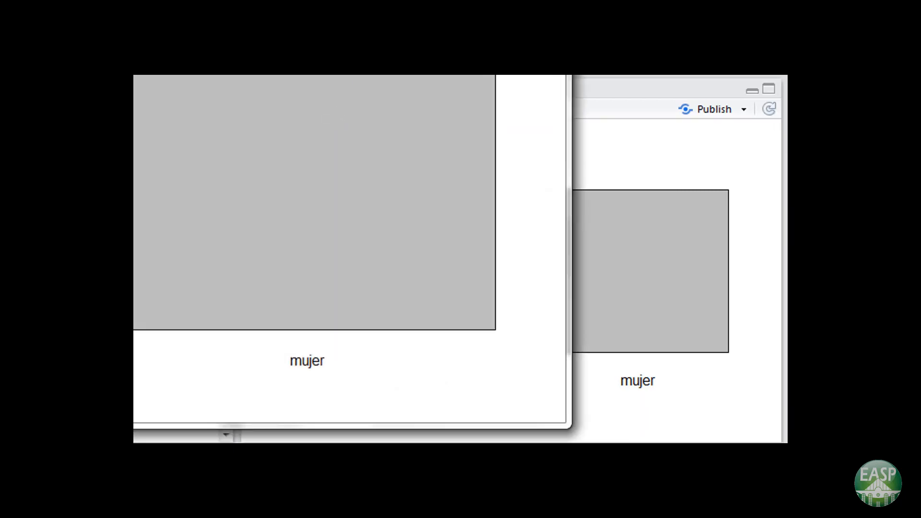
pyautogui.hotkey('alt', 'F4')
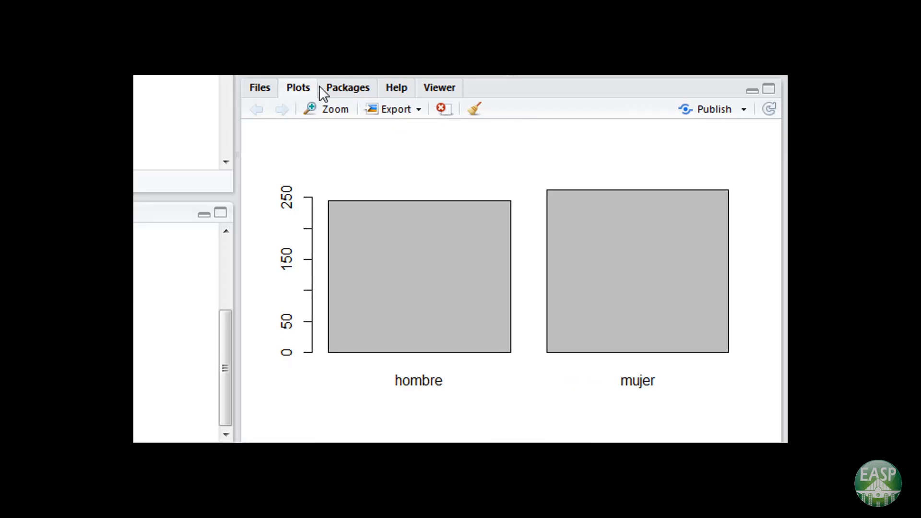
# - Look through the installed packages and the package installation dialog without installing anything, and bring up the help documentation
pyautogui.click(353, 87)
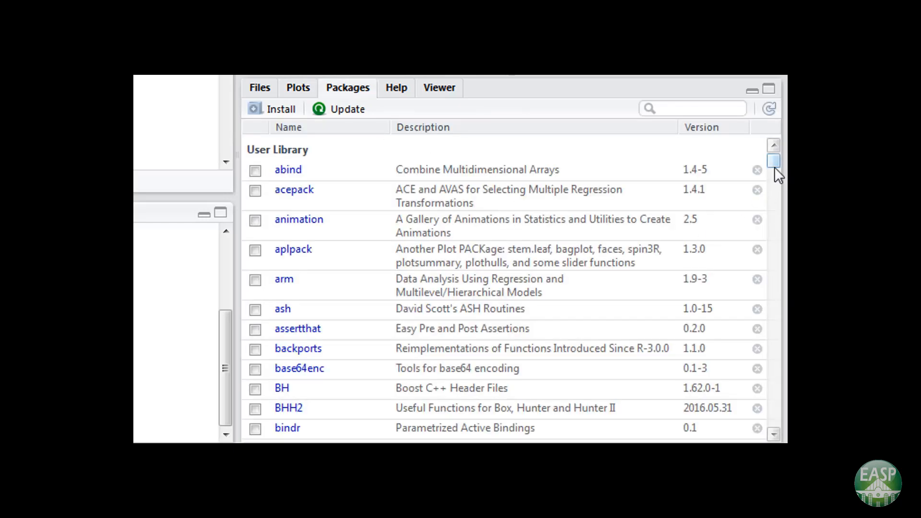
pyautogui.moveTo(774, 163)
pyautogui.mouseDown()
pyautogui.moveTo(785, 276)
pyautogui.moveTo(778, 296)
pyautogui.moveTo(777, 150)
pyautogui.mouseUp()
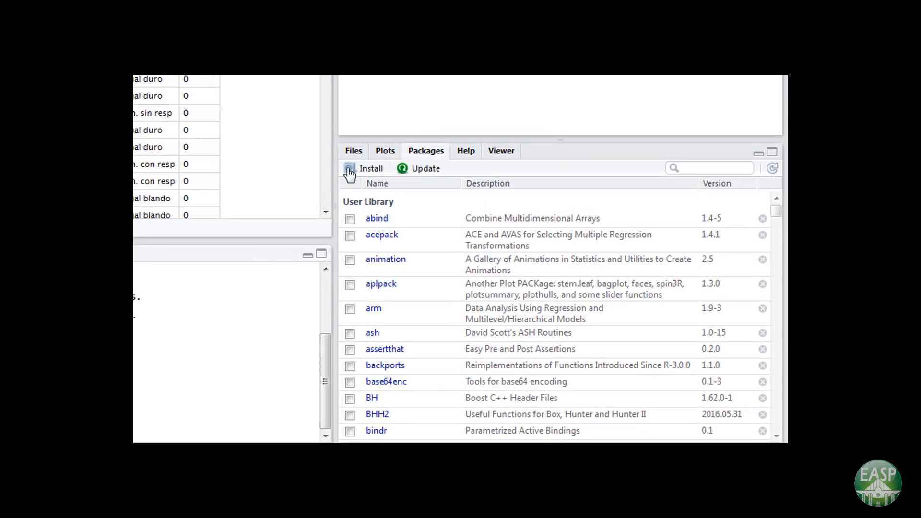
pyautogui.click(369, 168)
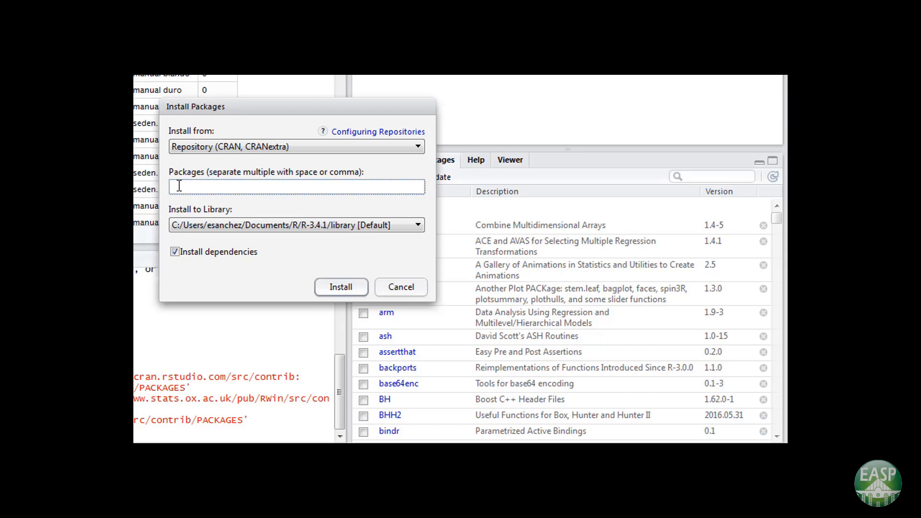
pyautogui.click(406, 289)
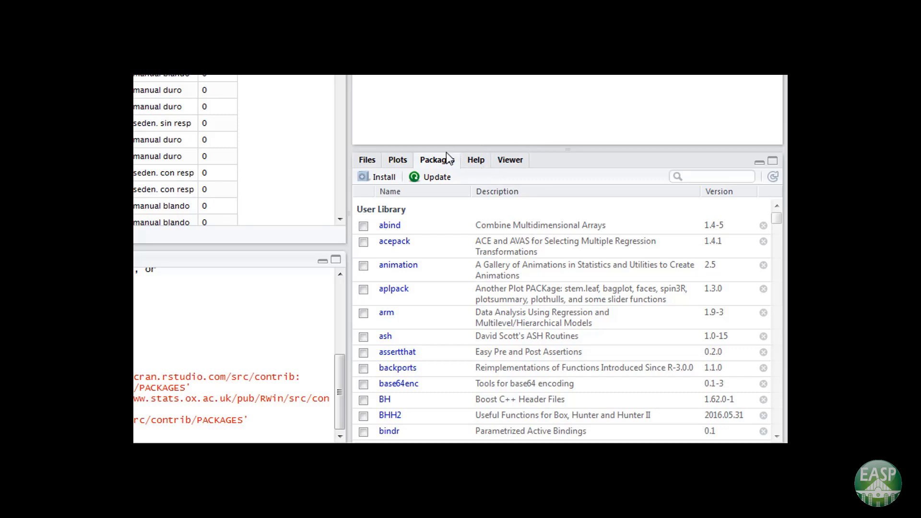
pyautogui.click(482, 166)
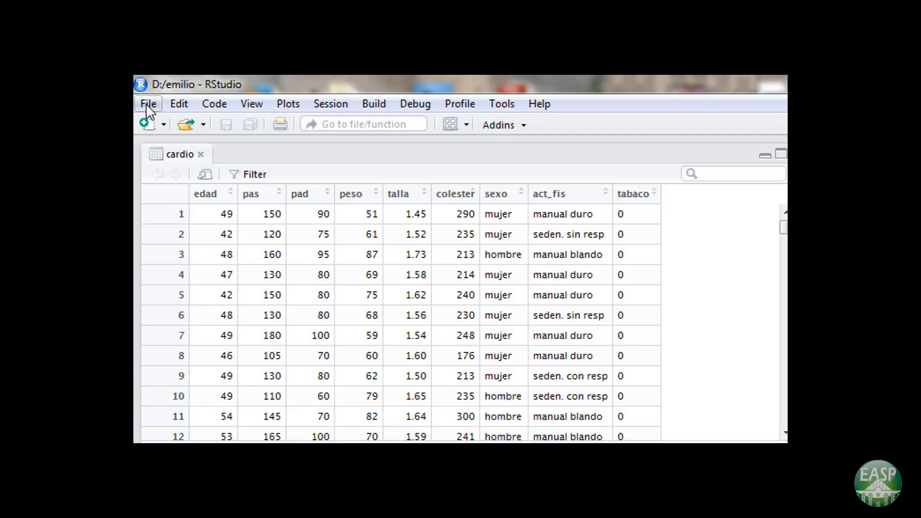
# - Create a new R script file
pyautogui.click(148, 104)
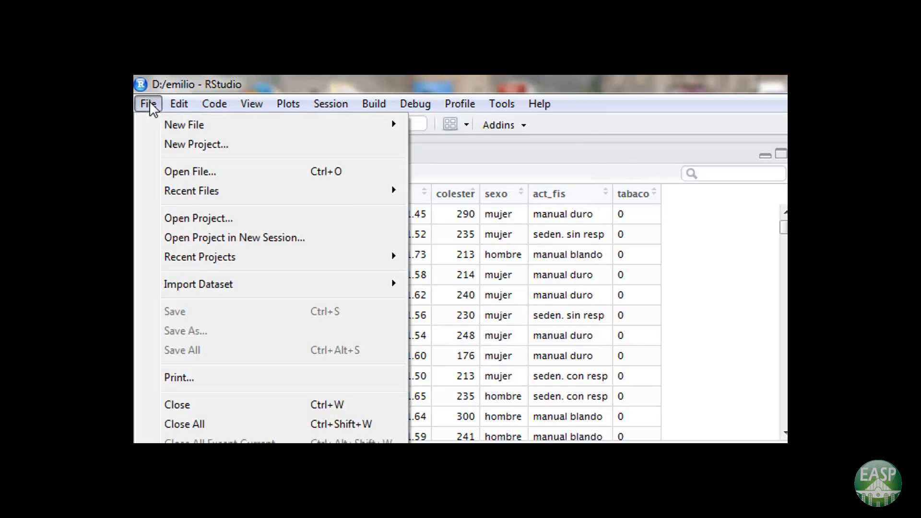
pyautogui.moveTo(168, 130)
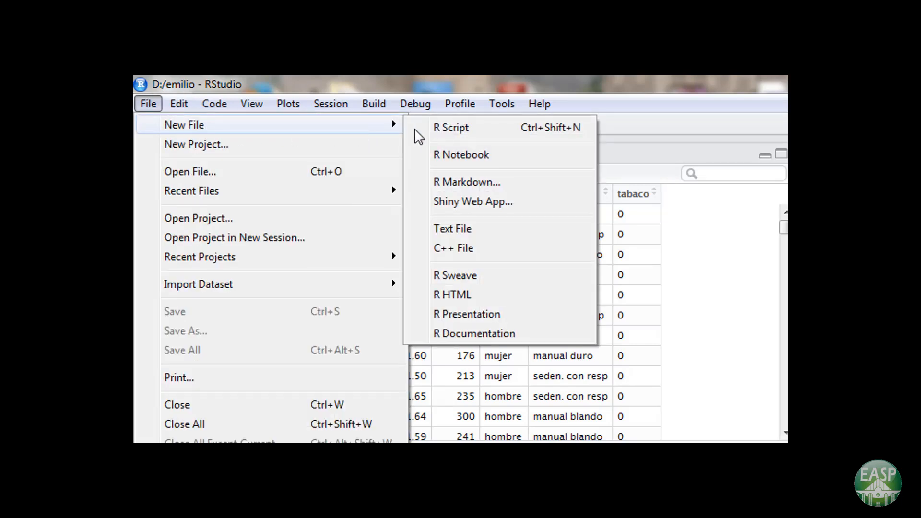
pyautogui.click(464, 130)
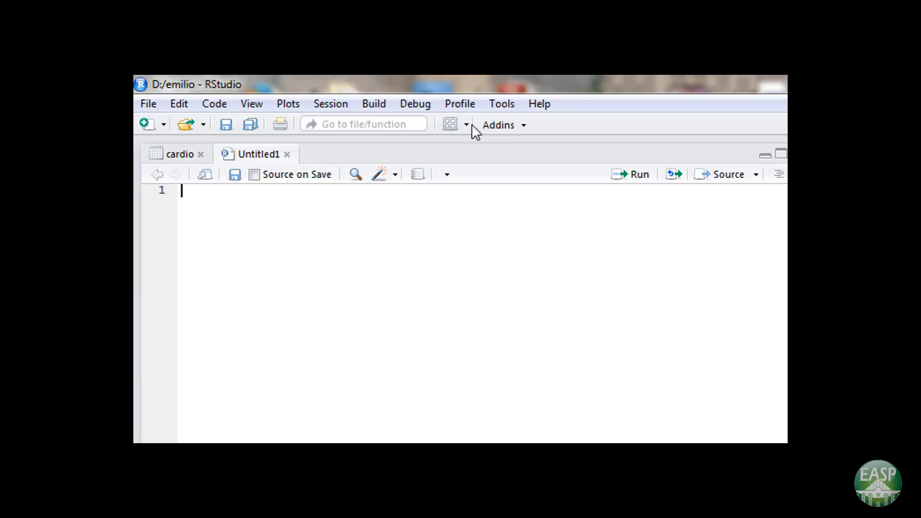
# - Write summry(cardio) on the first line of the script
pyautogui.write('summ')
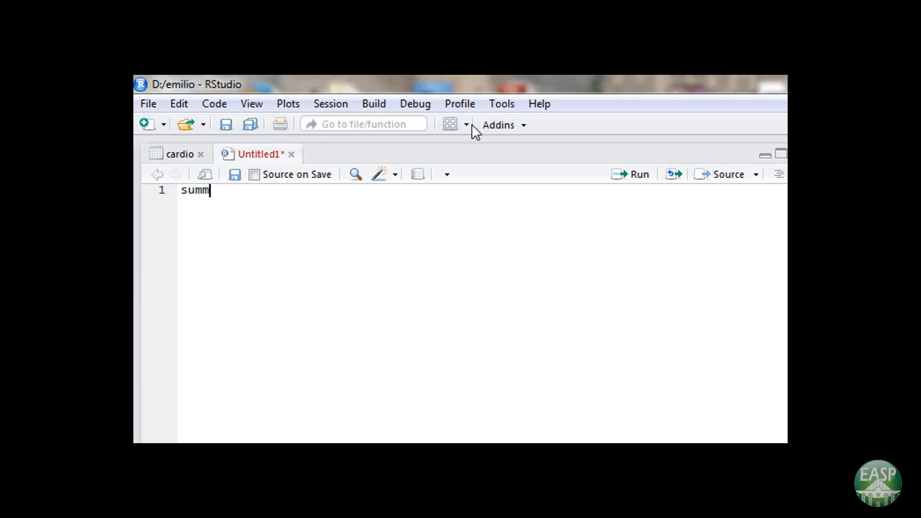
pyautogui.write('RY')
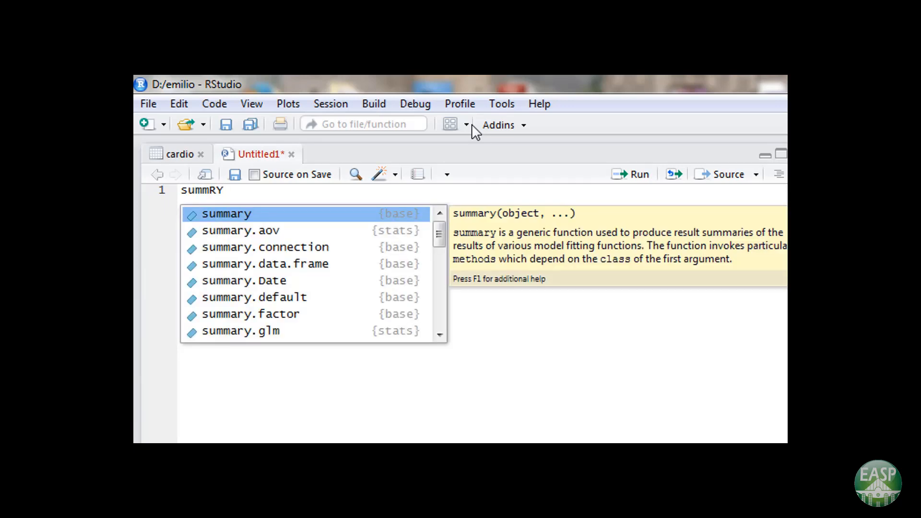
pyautogui.write('(')
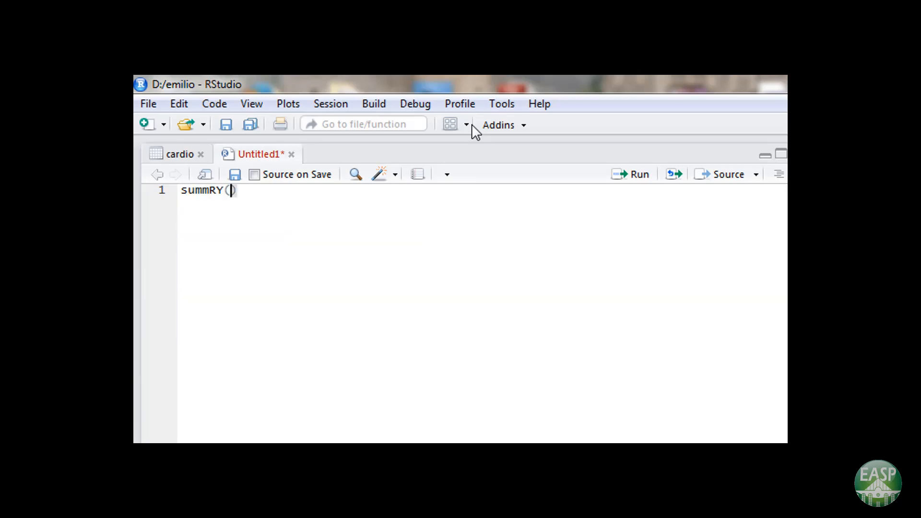
pyautogui.press('BackSpace')
pyautogui.press('BackSpace')
pyautogui.press('BackSpace')
pyautogui.write('ry(cardio')
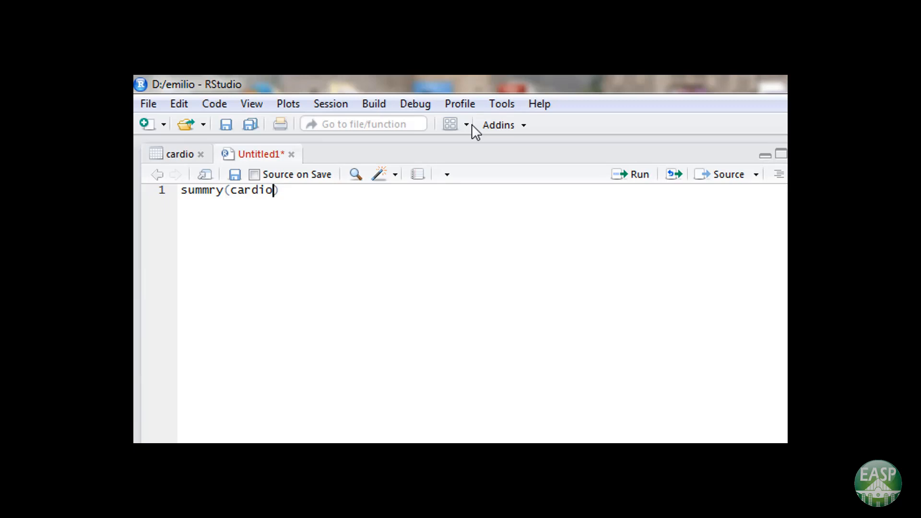
# - Add a second script line that reads plot(cardio$pas,cardio$colester)
pyautogui.click(290, 192)
pyautogui.press('Return')
pyautogui.write('plot')
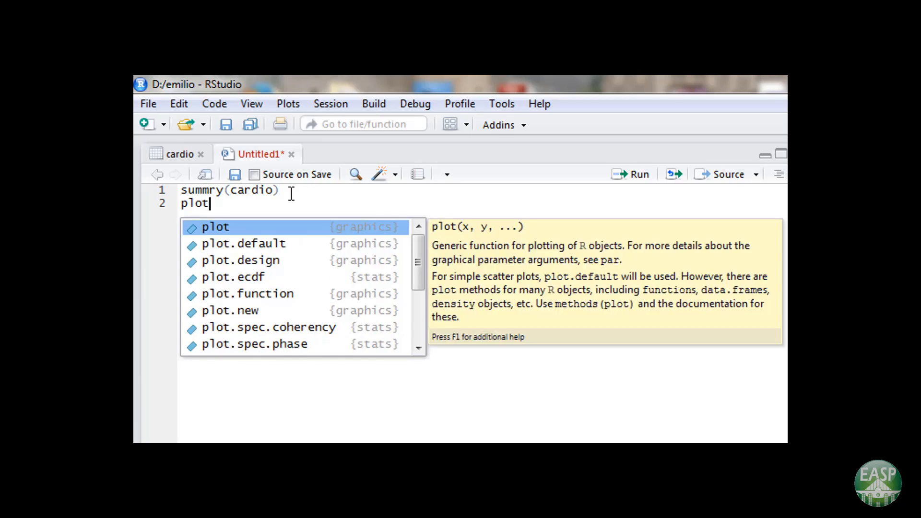
pyautogui.write('(')
pyautogui.write('cardio')
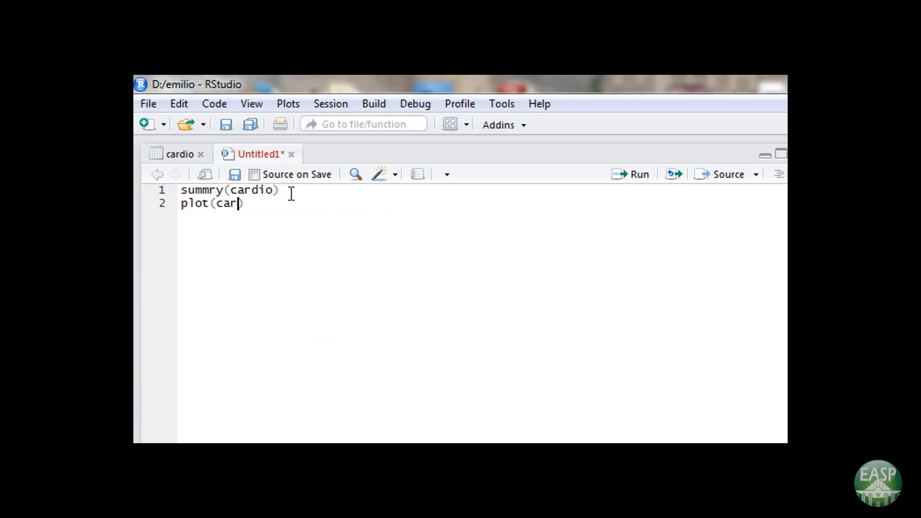
pyautogui.press('Return')
pyautogui.write('$pas;cardio$')
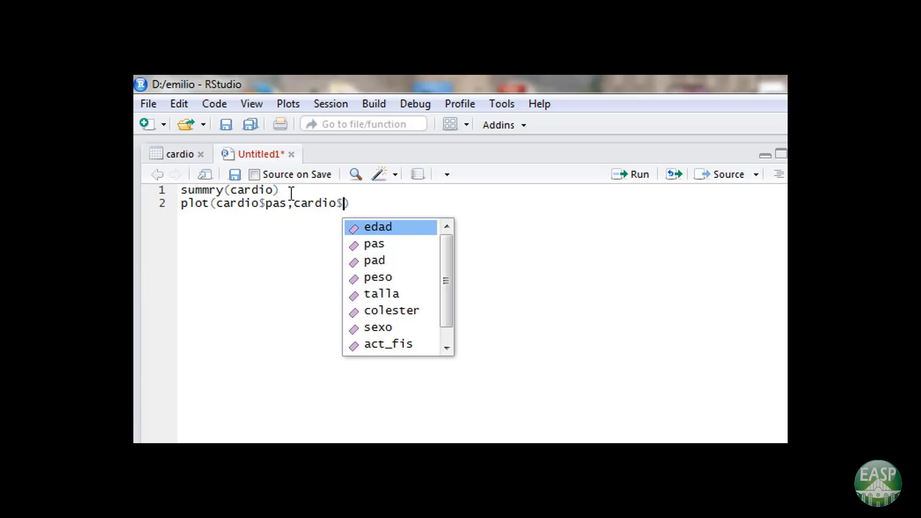
pyautogui.write('colester')
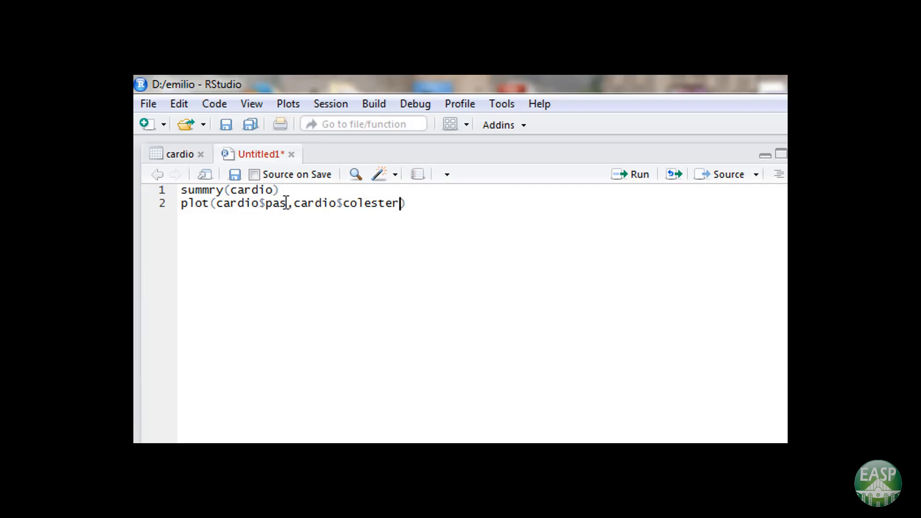
# - Change the plot call's arguments so that the line reads plot(cardio$colest,cardio$pas)
pyautogui.moveTo(287, 205); pyautogui.dragTo(270, 206)
pyautogui.write('colest')
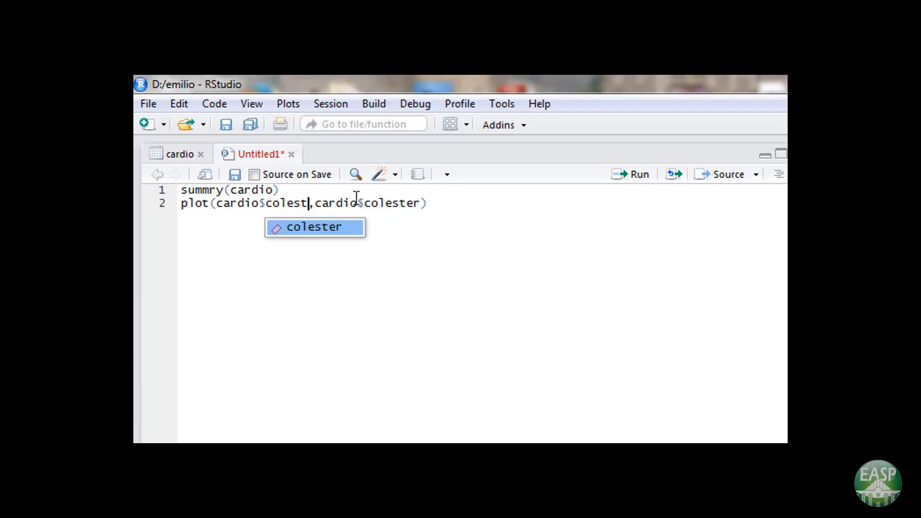
pyautogui.moveTo(421, 203); pyautogui.dragTo(368, 214)
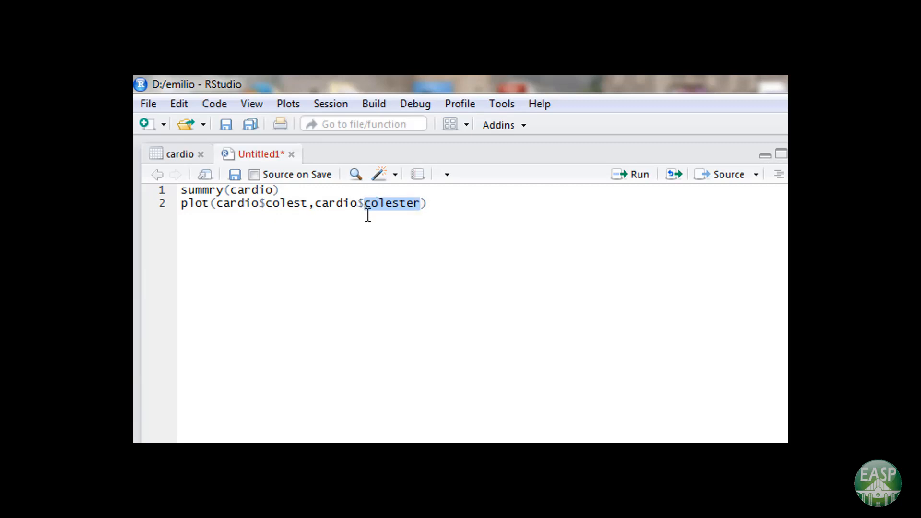
pyautogui.write('pas')
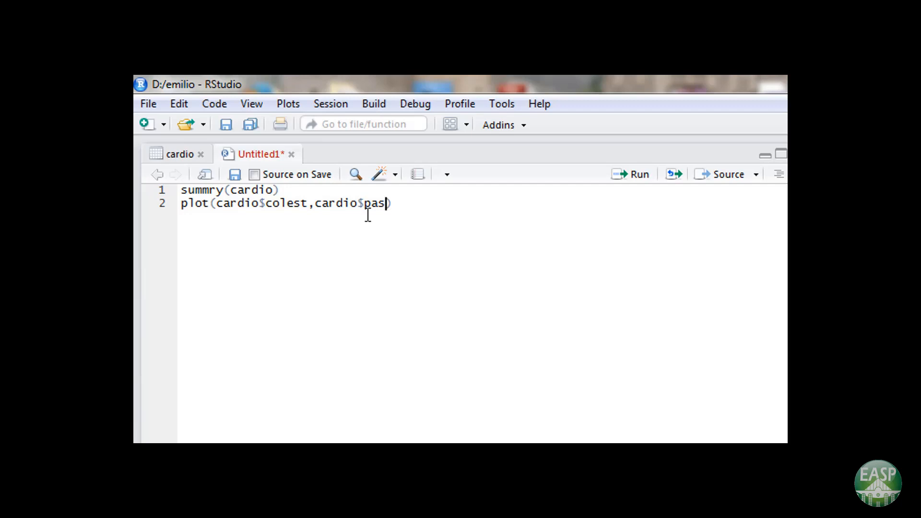
# - Run the script's first line, correct its function name so it reads summary(cardio), and run it again
pyautogui.click(277, 190)
pyautogui.click(640, 176)
pyautogui.click(210, 191)
pyautogui.write('a')
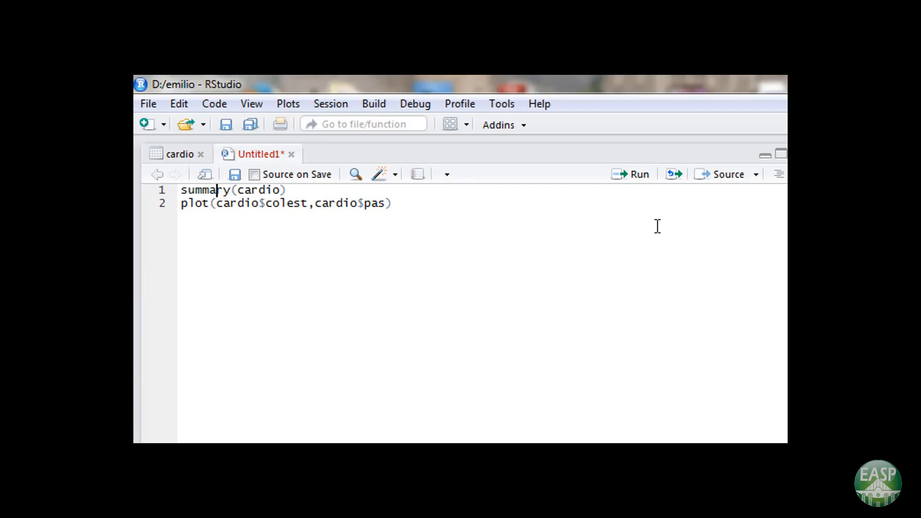
pyautogui.click(639, 175)
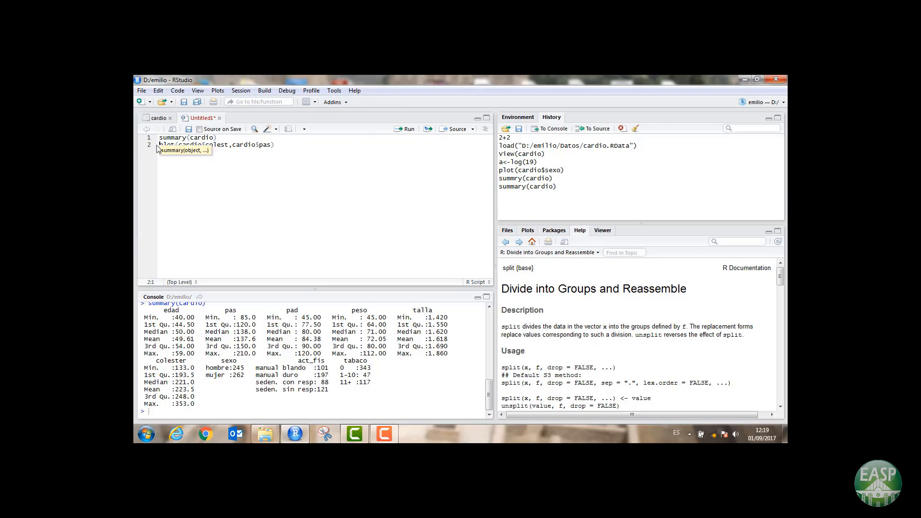
# - Run the script line plot(cardio$colest,cardio$pas) to draw the scatter plot
pyautogui.click(270, 163)
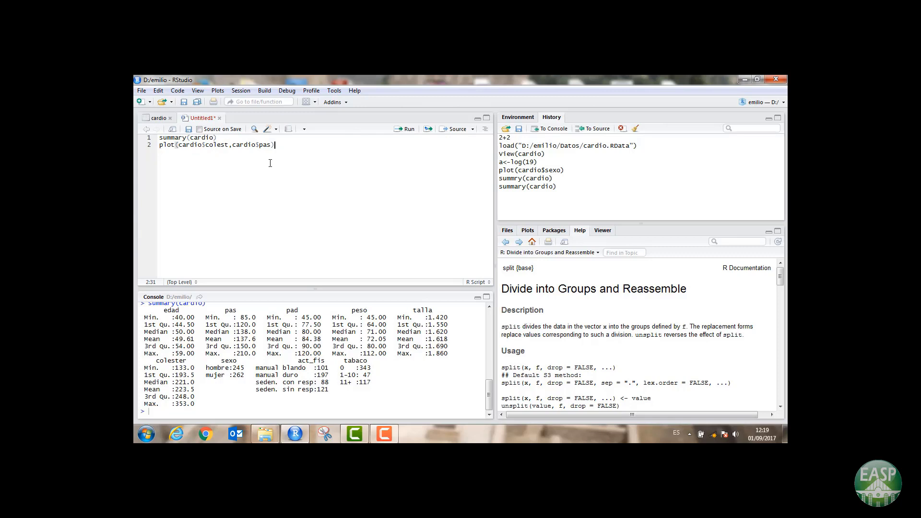
pyautogui.click(408, 130)
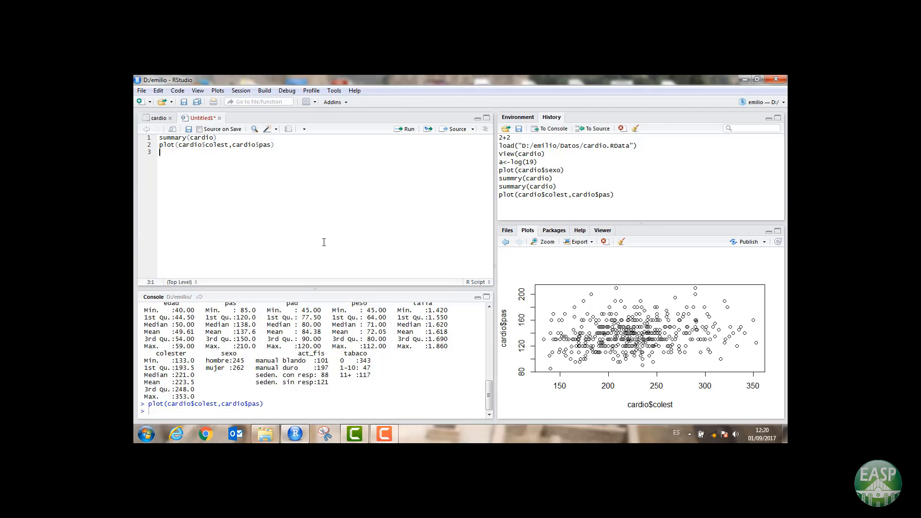
# - Save the script under the name script in the emilio folder on drive D
pyautogui.click(141, 91)
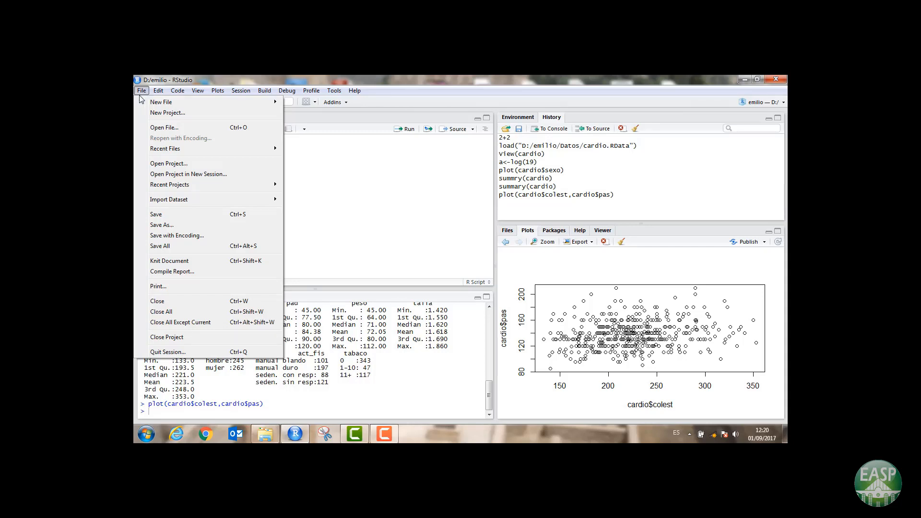
pyautogui.click(165, 226)
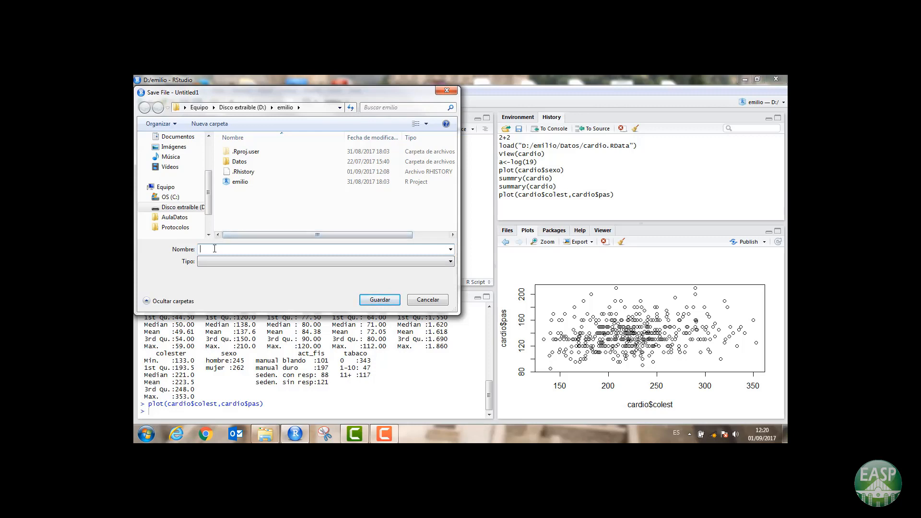
pyautogui.write('cript')
pyautogui.click(380, 300)
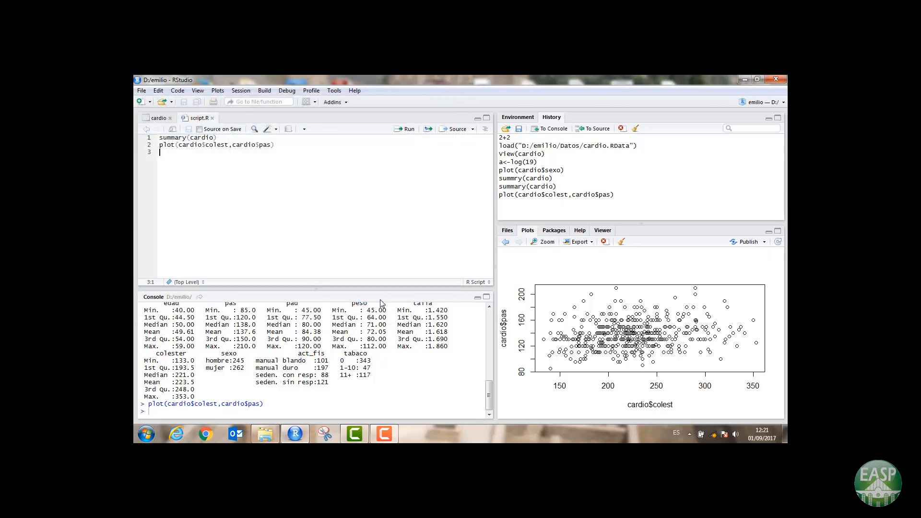